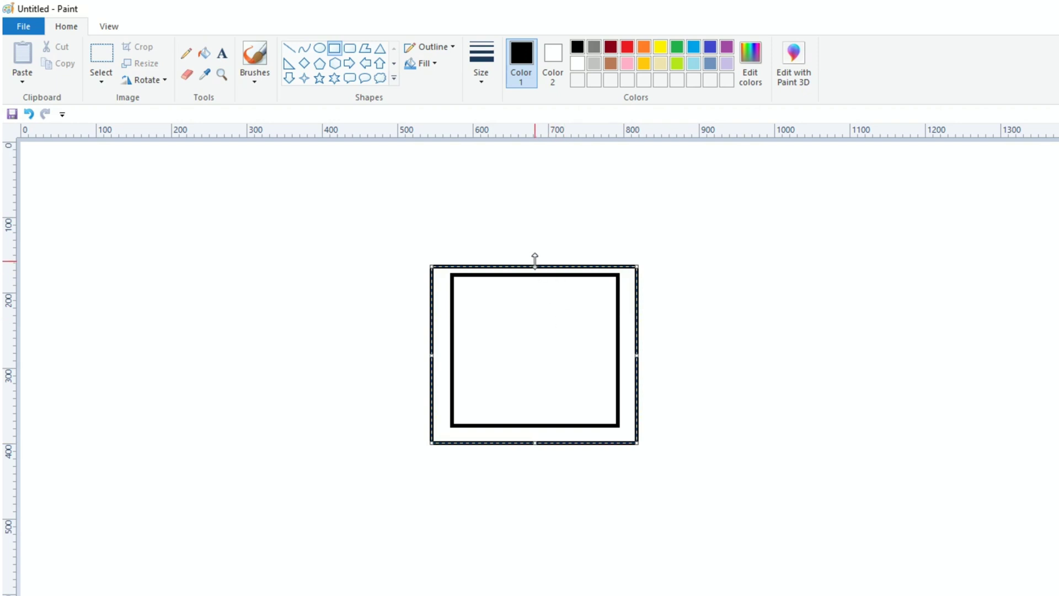
Fill the band between the two squares and both black outlines with red to make a solid red frame
click(671, 381)
click(627, 46)
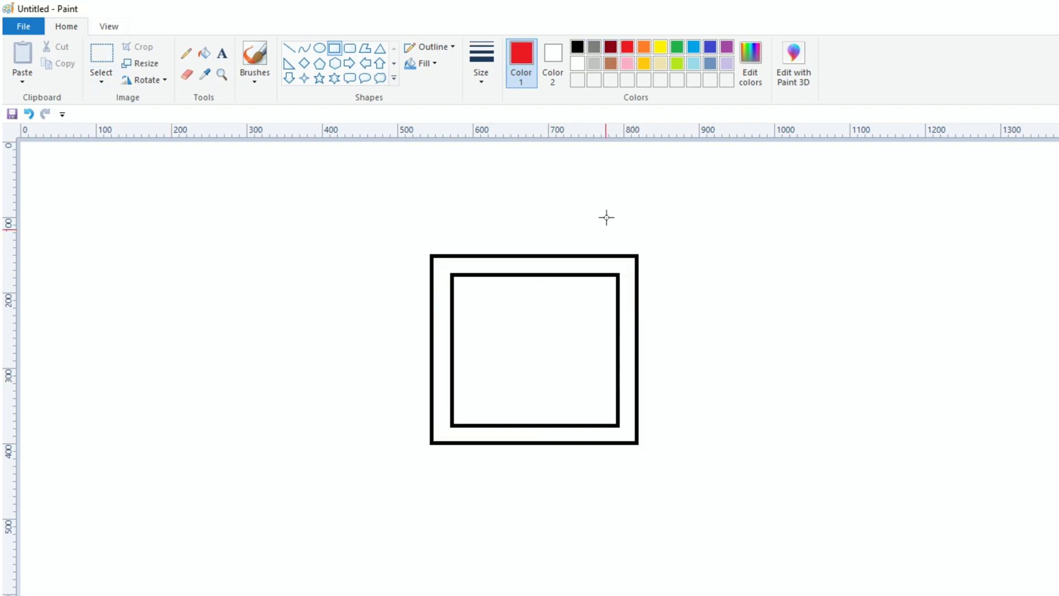
click(204, 53)
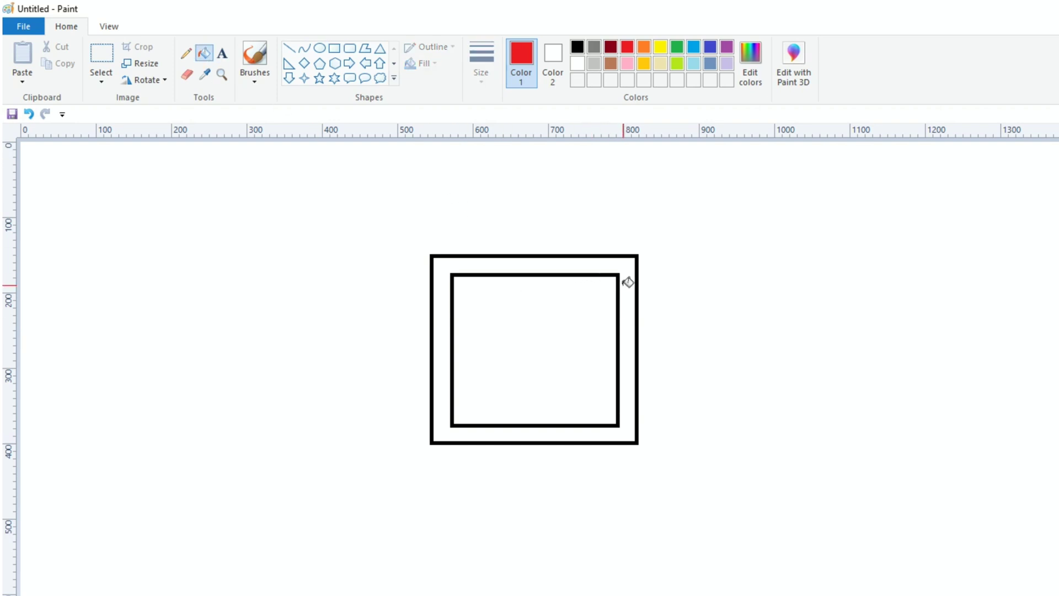
click(625, 300)
click(621, 300)
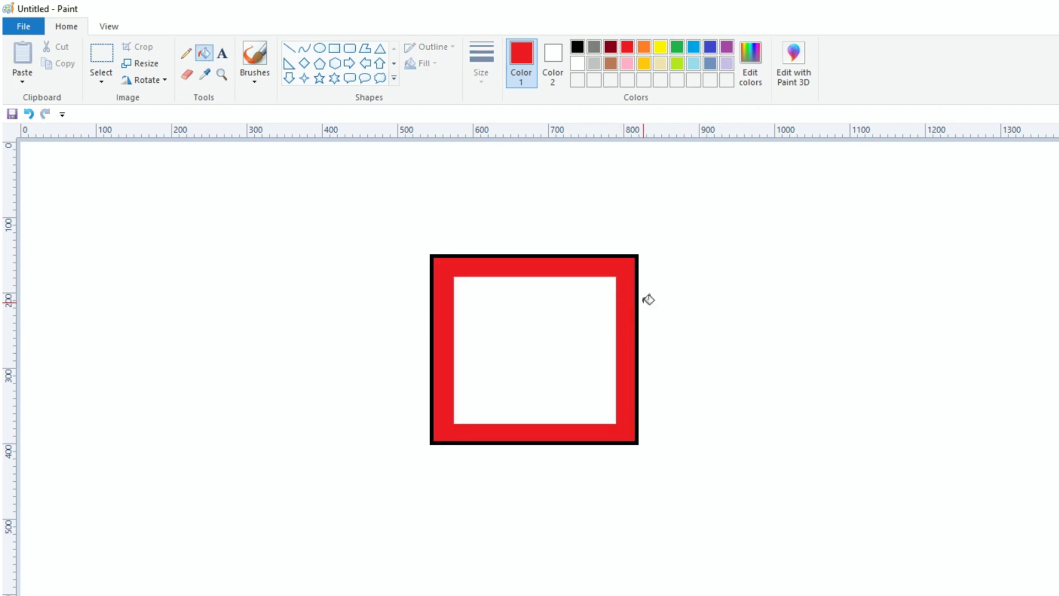
click(638, 301)
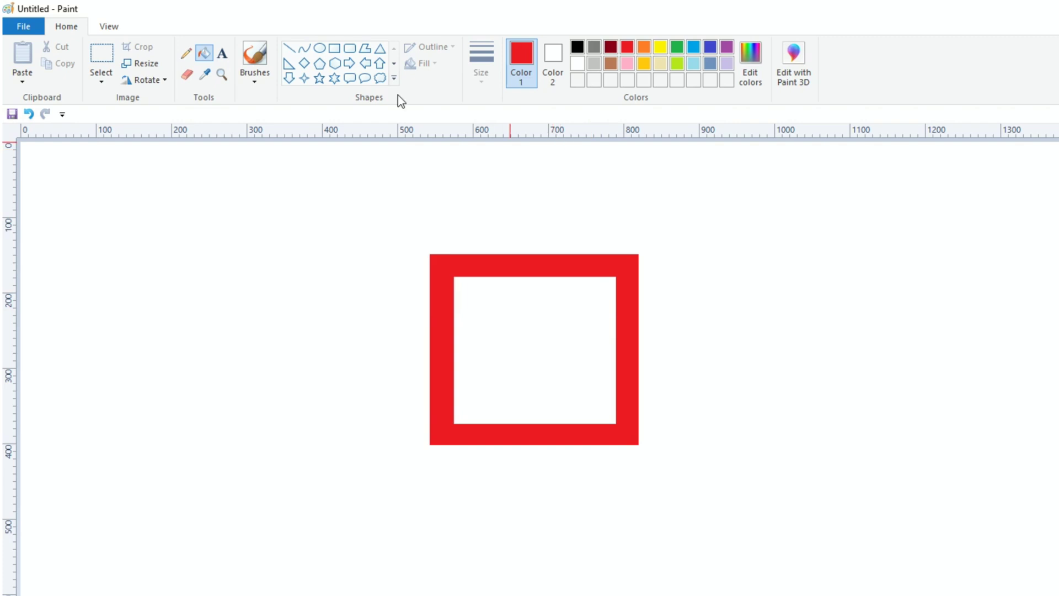
Erase the upper-right corner of the red frame with an enlarged eraser, leaving straight-cut ends on the top and right sides
click(188, 75)
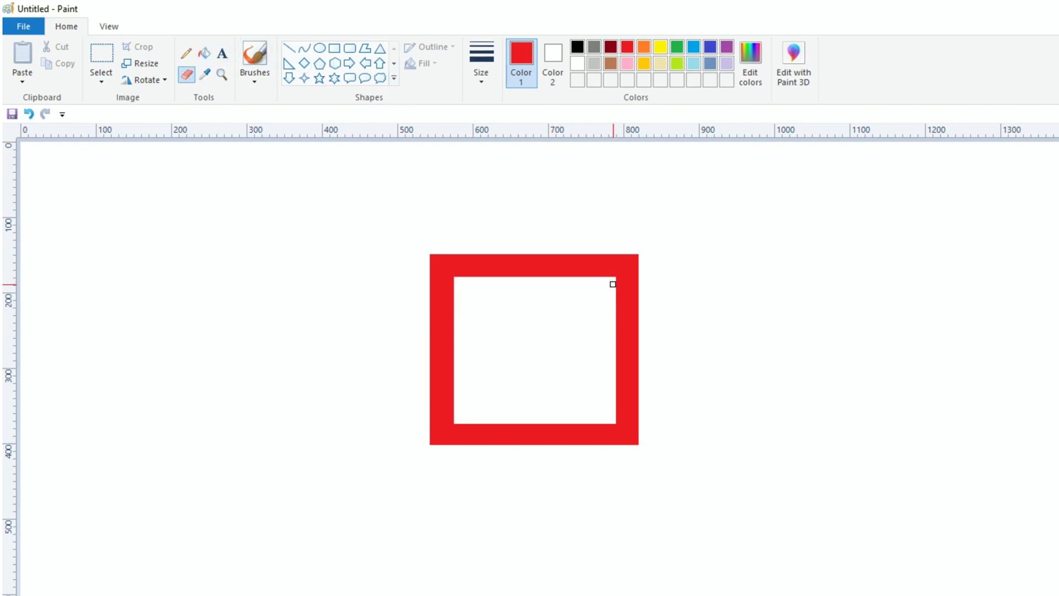
key(ctrl+plus)
key(ctrl+plus)
key(ctrl+plus)
key(ctrl+plus)
key(ctrl+plus)
key(ctrl+plus)
key(ctrl+plus)
key(ctrl+plus)
key(ctrl+plus)
key(ctrl+plus)
key(ctrl+plus)
key(ctrl+plus)
key(ctrl+plus)
key(ctrl+plus)
key(ctrl+plus)
key(ctrl+plus)
key(ctrl+plus)
key(ctrl+plus)
key(ctrl+plus)
key(ctrl+plus)
drag(630, 301, 582, 267)
drag(582, 267, 630, 313)
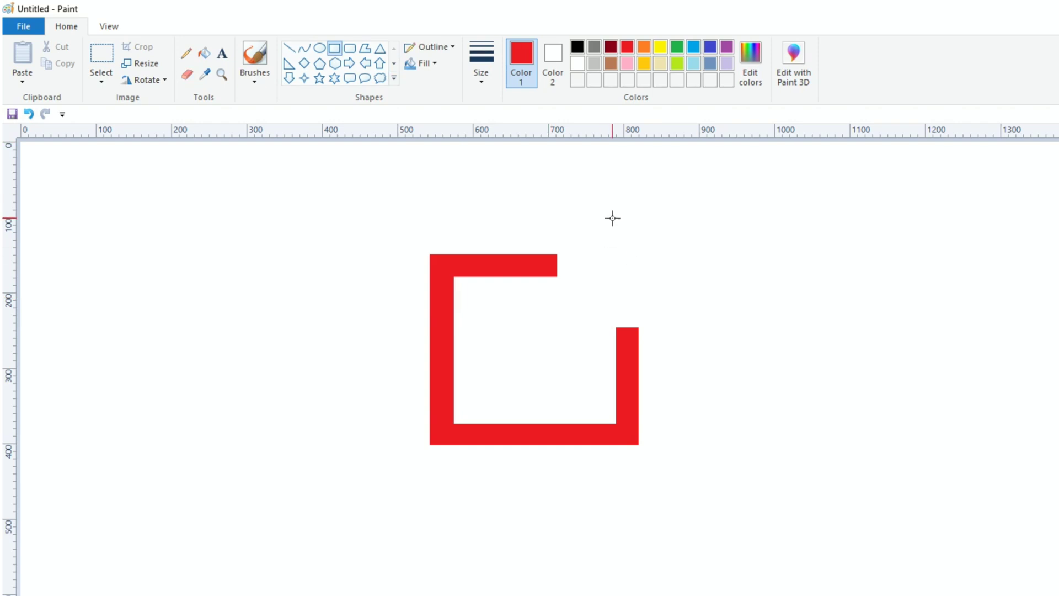
Draw a narrow vertical red rectangle as wide as the frame's right side, placed above it with a gap, and fill it with red
drag(614, 214, 636, 290)
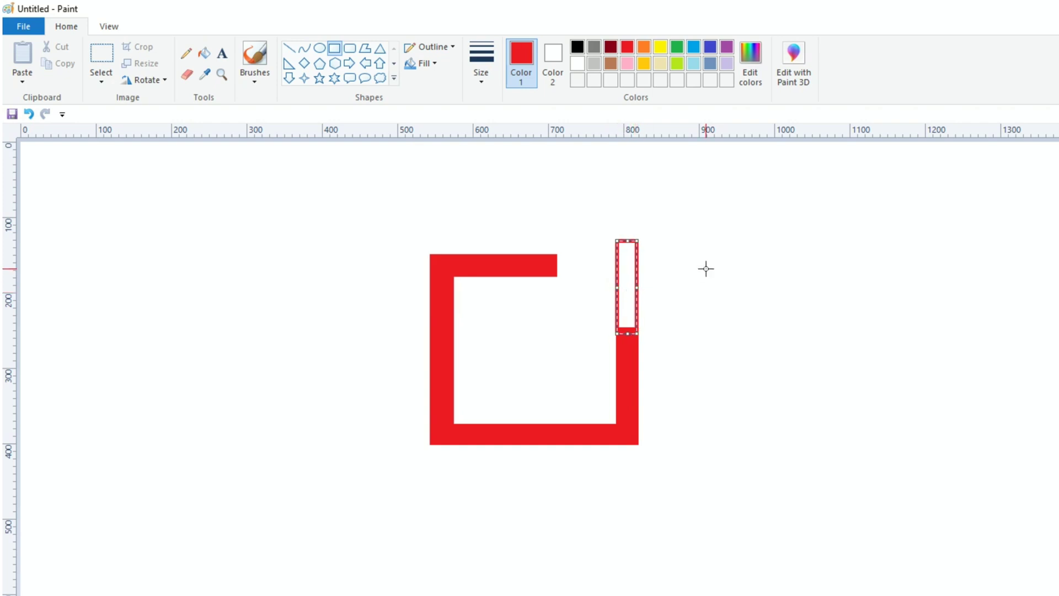
key(Up)
key(Up)
key(Up)
key(Up)
key(Up)
key(Up)
key(Up)
key(Up)
key(Up)
key(Up)
key(Up)
key(Up)
key(Up)
key(Up)
key(Up)
key(Up)
key(Up)
key(Up)
key(Up)
key(Up)
key(Up)
key(Up)
key(Up)
key(Up)
key(Up)
key(Up)
key(Up)
key(Up)
key(Up)
key(Up)
key(Up)
key(Up)
key(Up)
key(Up)
key(Up)
key(Up)
key(Up)
click(204, 54)
click(627, 236)
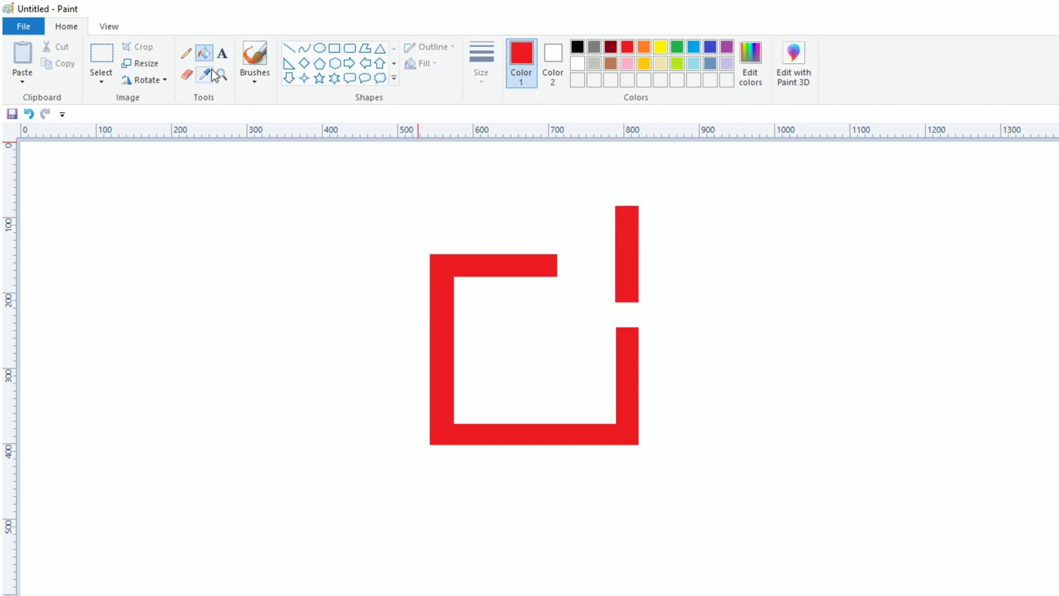
Shorten the separate vertical red bar by selecting its upper end and deleting it
click(101, 55)
drag(602, 193, 629, 170)
right_click(637, 188)
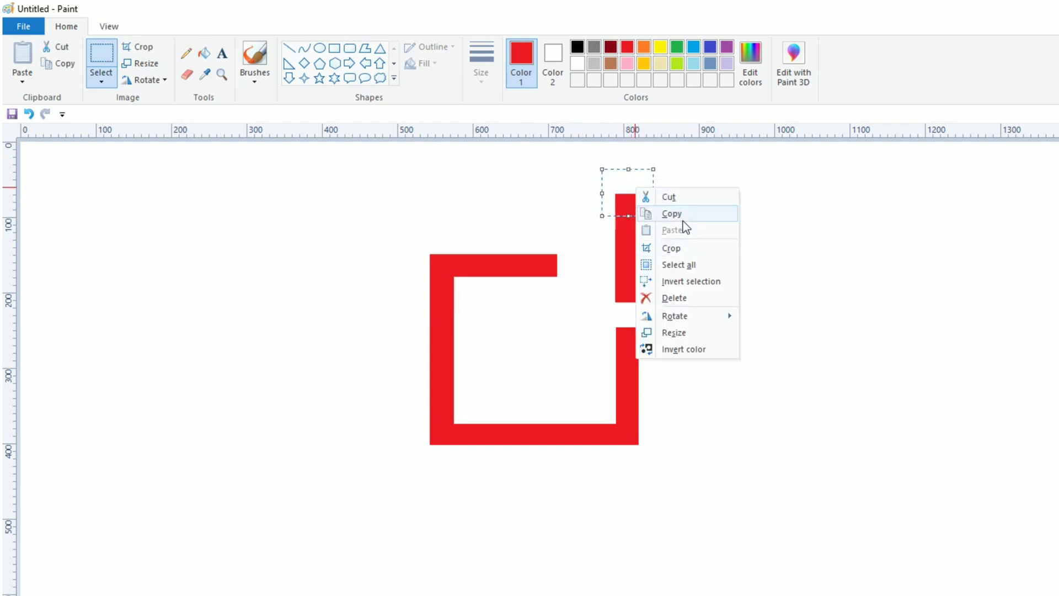
click(686, 298)
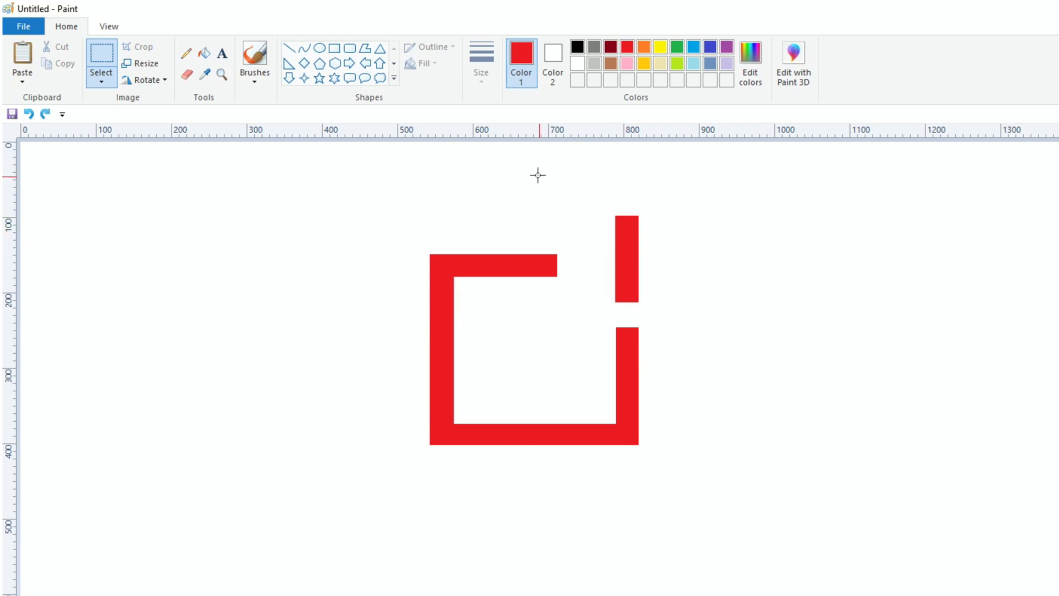
Copy the separate vertical red bar, paste it, and place the duplicate just left of the frame
drag(600, 205, 670, 312)
right_click(640, 272)
click(674, 300)
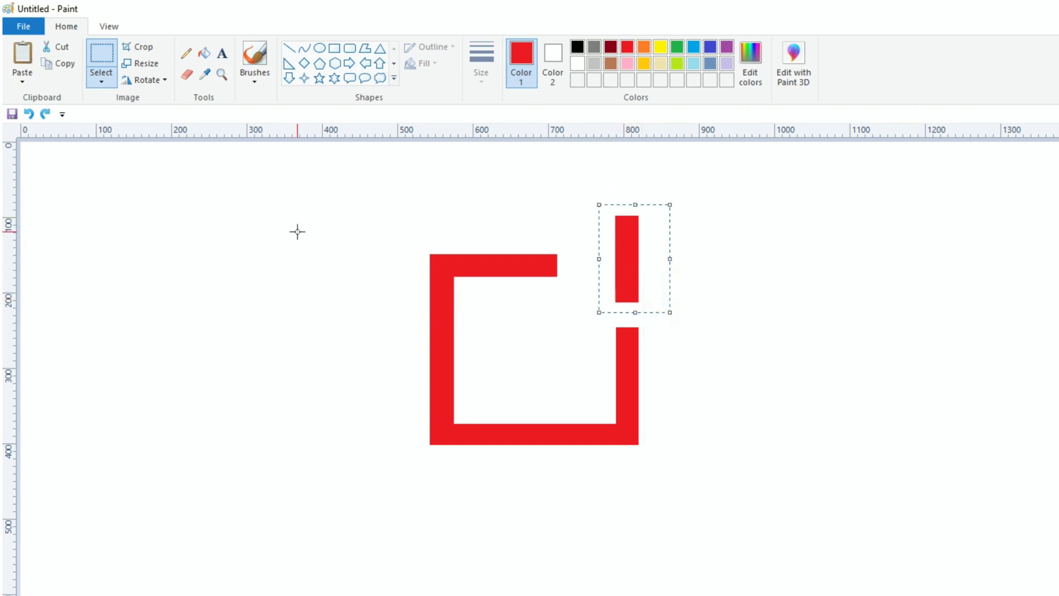
right_click(298, 231)
click(333, 274)
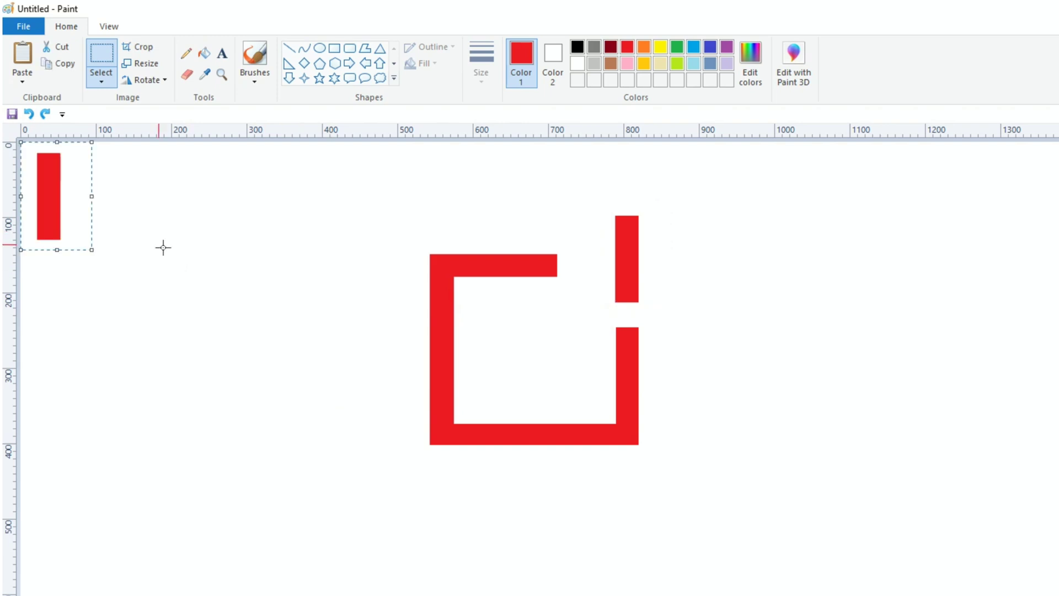
right_click(73, 197)
click(56, 197)
drag(56, 198, 390, 347)
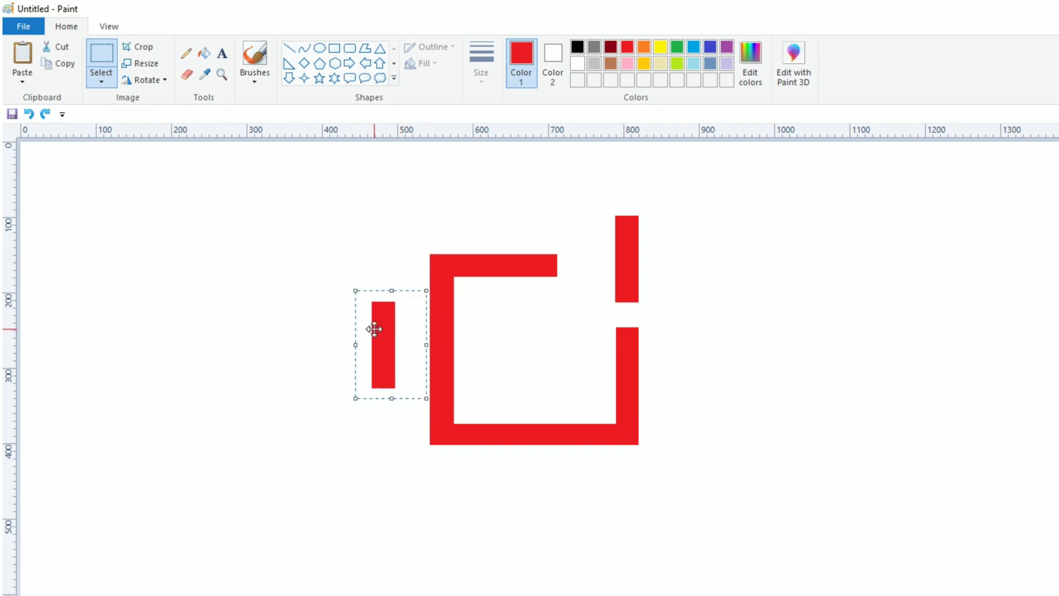
Turn on transparent selection and rotate the duplicated bar 90 degrees clockwise so it lies horizontally
click(95, 80)
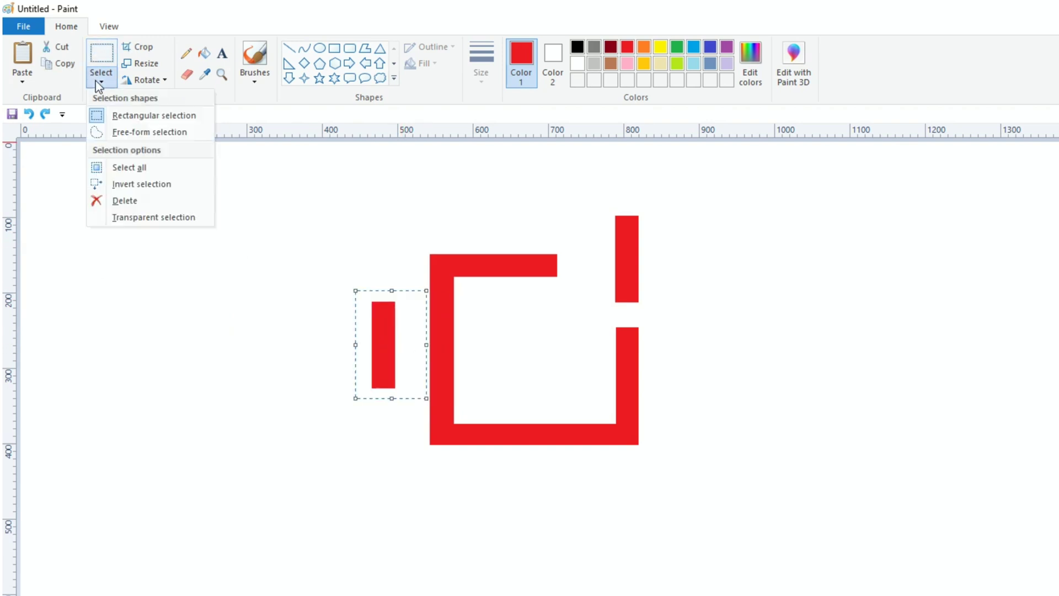
click(153, 217)
right_click(386, 324)
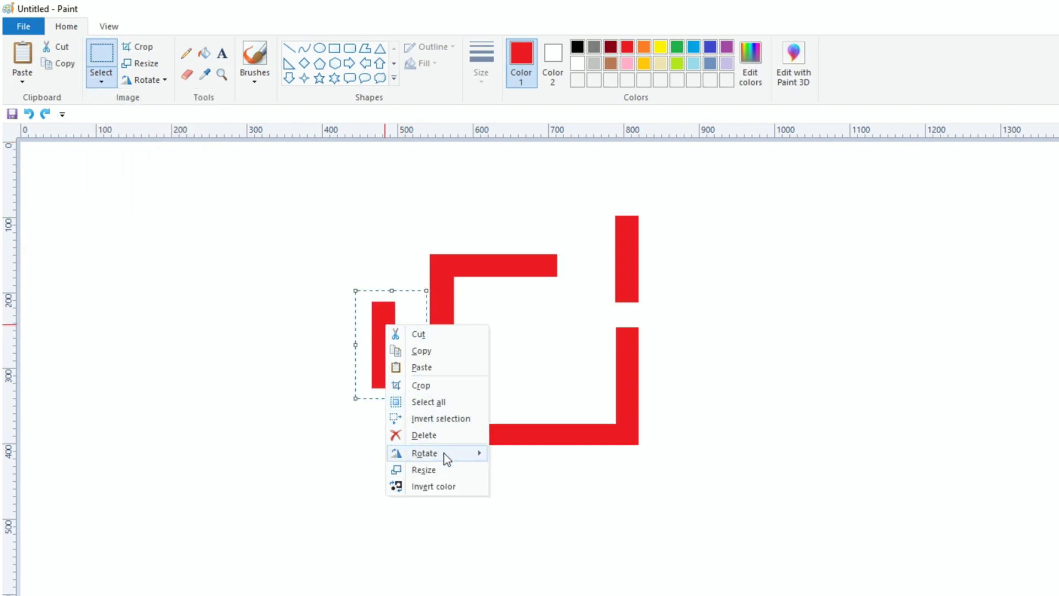
mouse_move(446, 453)
click(522, 456)
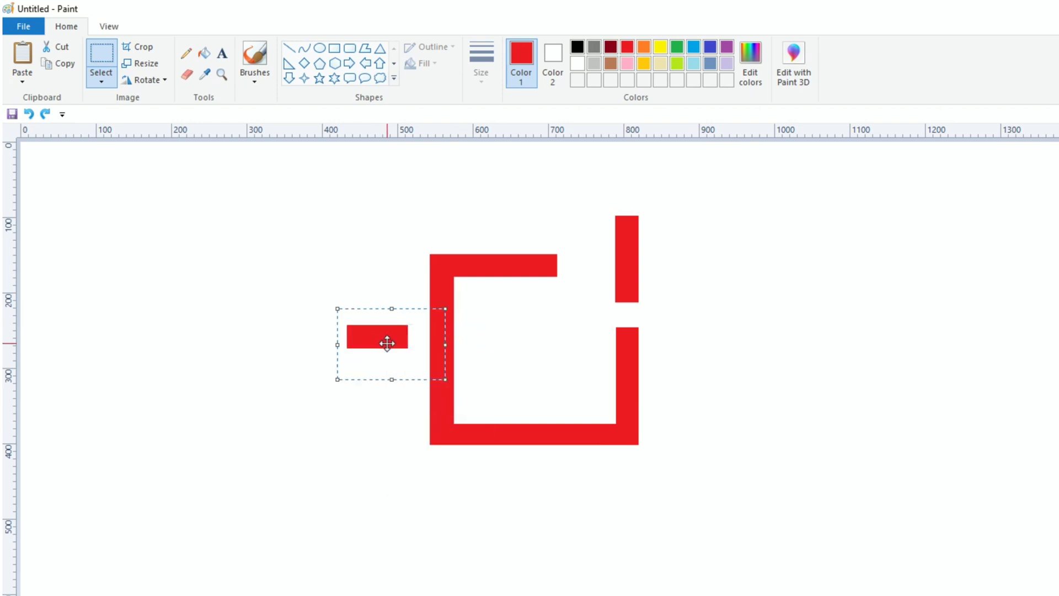
Move the horizontal bar across the middle of the separate vertical bar, centre it to form a plus sign, and deselect it
drag(387, 343, 601, 283)
key(Right)
key(Right)
key(Right)
key(Right)
key(Right)
key(Right)
key(Right)
key(Right)
key(Right)
key(Right)
key(Right)
key(Right)
key(Right)
key(Right)
key(Right)
key(Right)
key(Right)
key(Right)
key(Right)
key(Right)
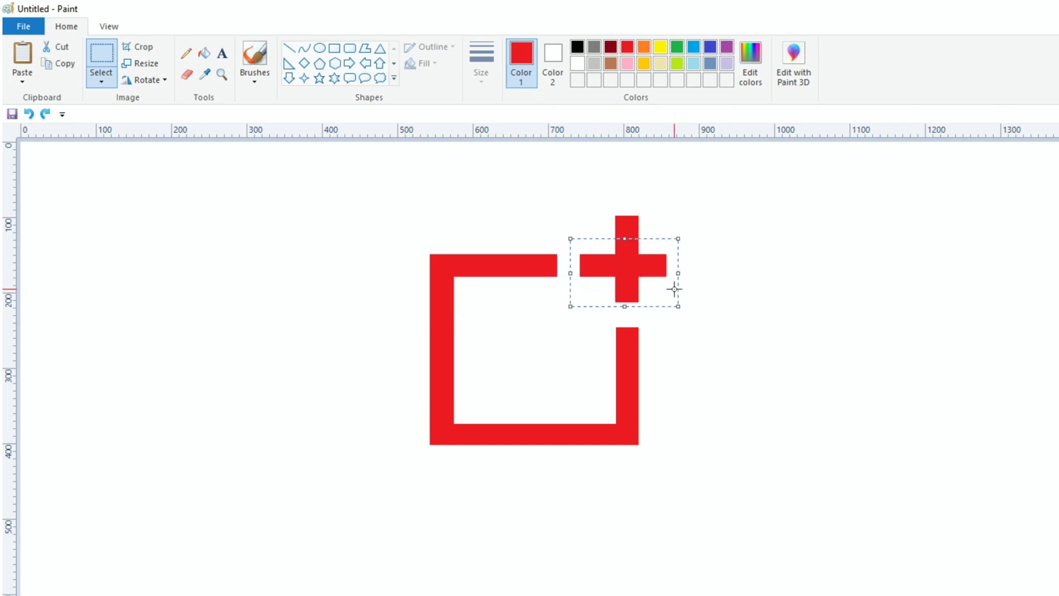
key(Right)
key(Right)
key(Right)
key(Right)
key(Right)
key(Right)
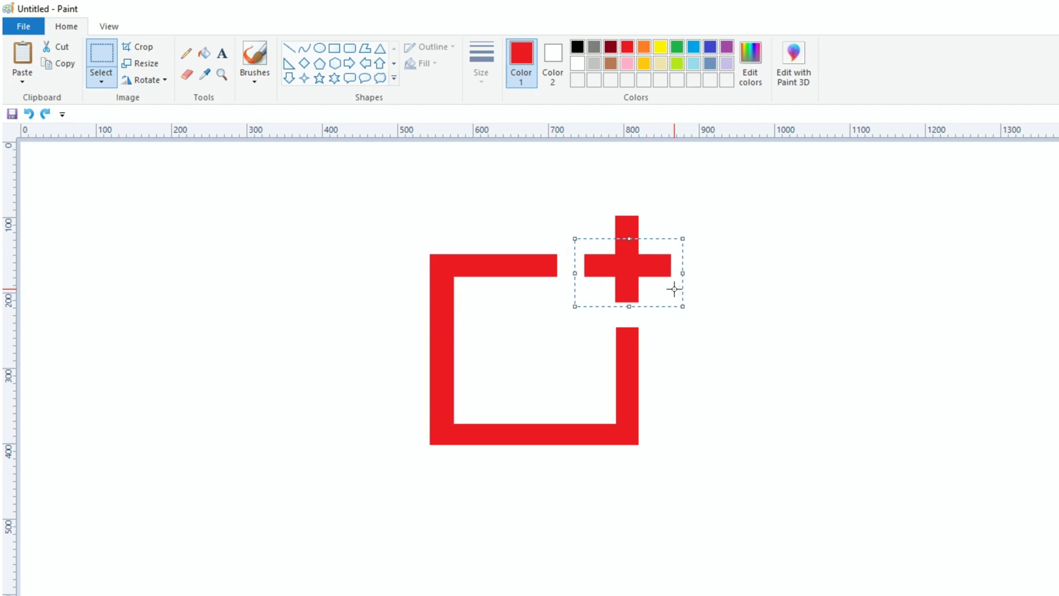
key(Up)
key(Up)
key(Up)
key(Up)
key(Up)
key(Up)
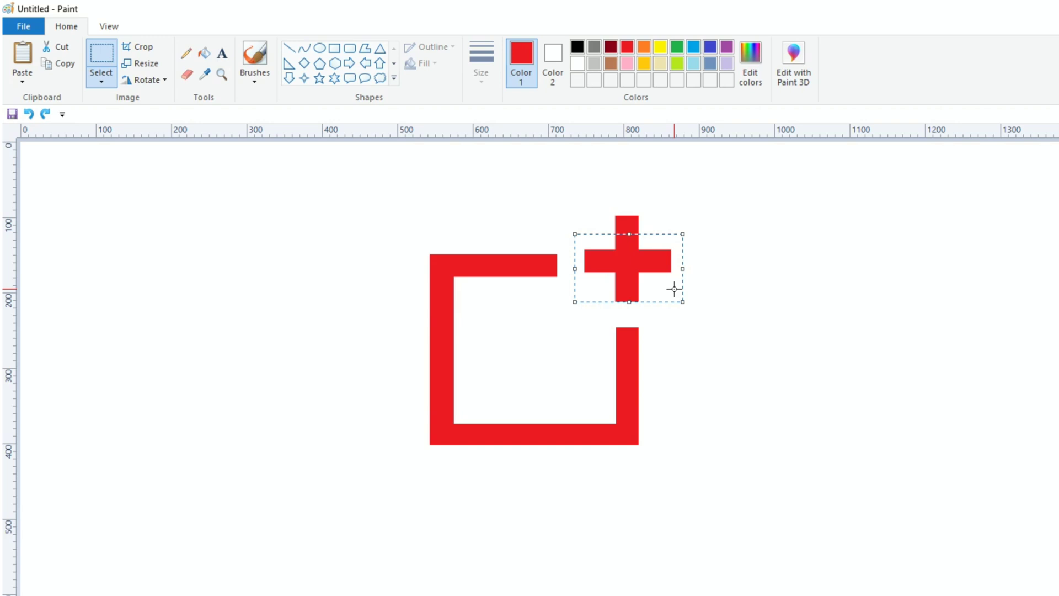
key(Left)
key(Left)
key(Up)
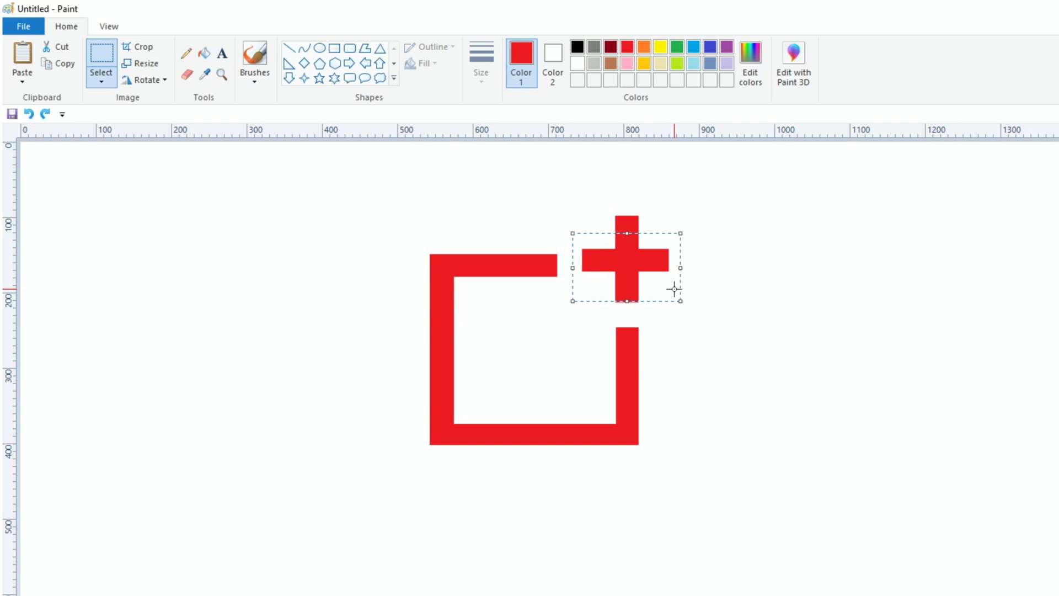
click(734, 269)
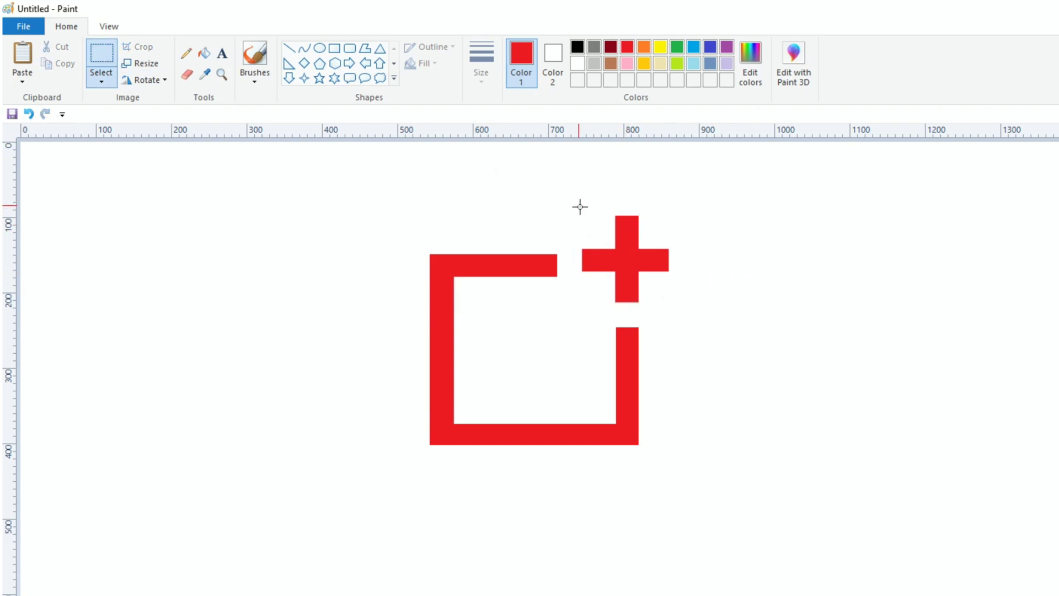
Select the plus sign, move it so it lines up with the frame's top bar and right side, and deselect it
drag(563, 189, 698, 307)
drag(663, 277, 640, 282)
key(Right)
key(Right)
key(Right)
key(Right)
key(Right)
key(Right)
key(Right)
key(Right)
key(Right)
key(Right)
key(Right)
key(Right)
key(Right)
key(Right)
key(Right)
key(Right)
key(Right)
key(Right)
key(Right)
key(Right)
key(Down)
key(Down)
key(Down)
key(Down)
key(Down)
key(Down)
key(Down)
key(Down)
key(Down)
key(Down)
key(Down)
key(Down)
key(Down)
key(Down)
key(Down)
key(Down)
key(Down)
key(Down)
key(Down)
key(Down)
key(Left)
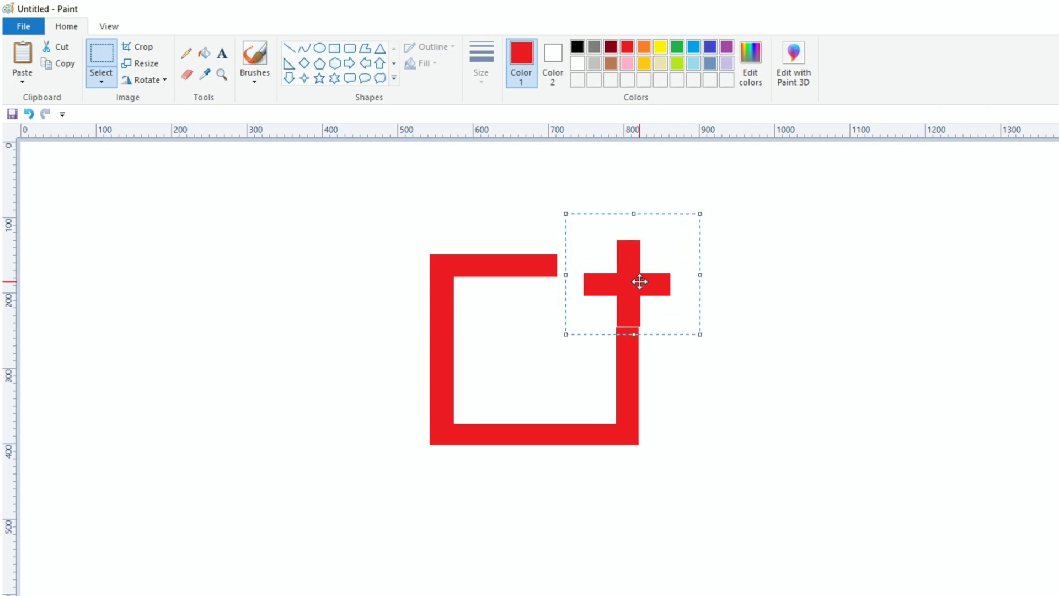
key(Left)
key(Up)
key(Up)
key(Up)
key(Up)
key(Up)
key(Up)
key(Up)
key(Up)
key(Up)
key(Up)
key(Up)
key(Up)
key(Up)
key(Up)
key(Up)
key(Up)
key(Up)
key(Up)
key(Up)
key(Up)
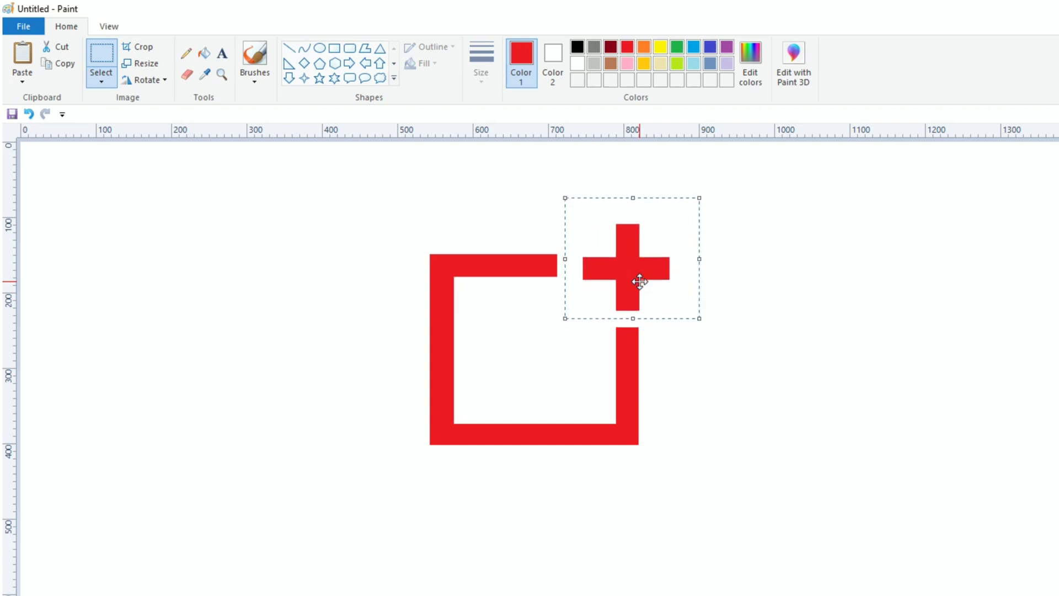
key(Down)
click(782, 308)
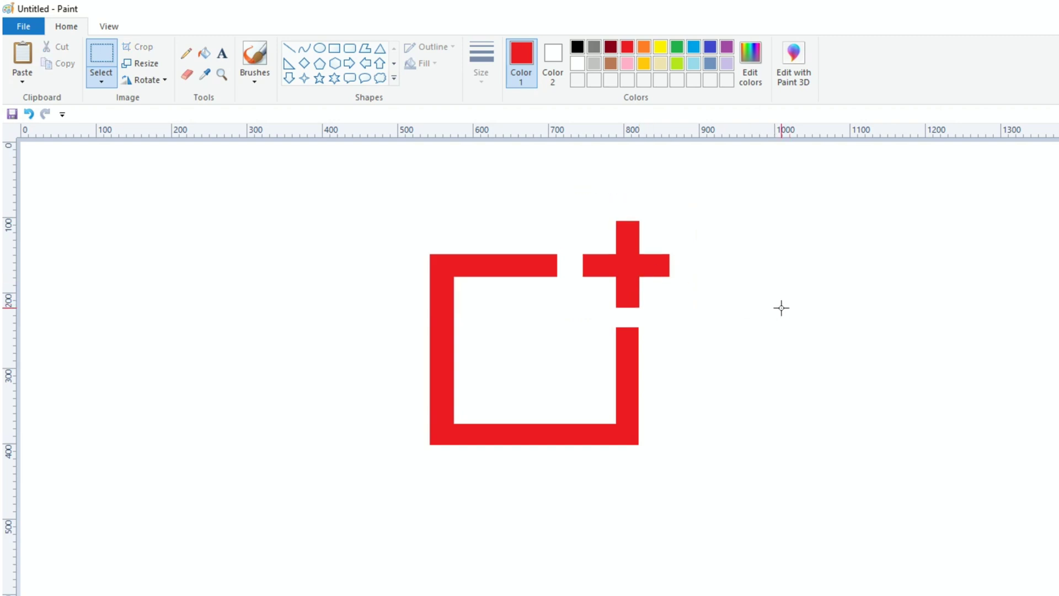
Draw a horizontal rectangle about 130 px wide inside the frame near its lower edge and fill it with red
click(334, 48)
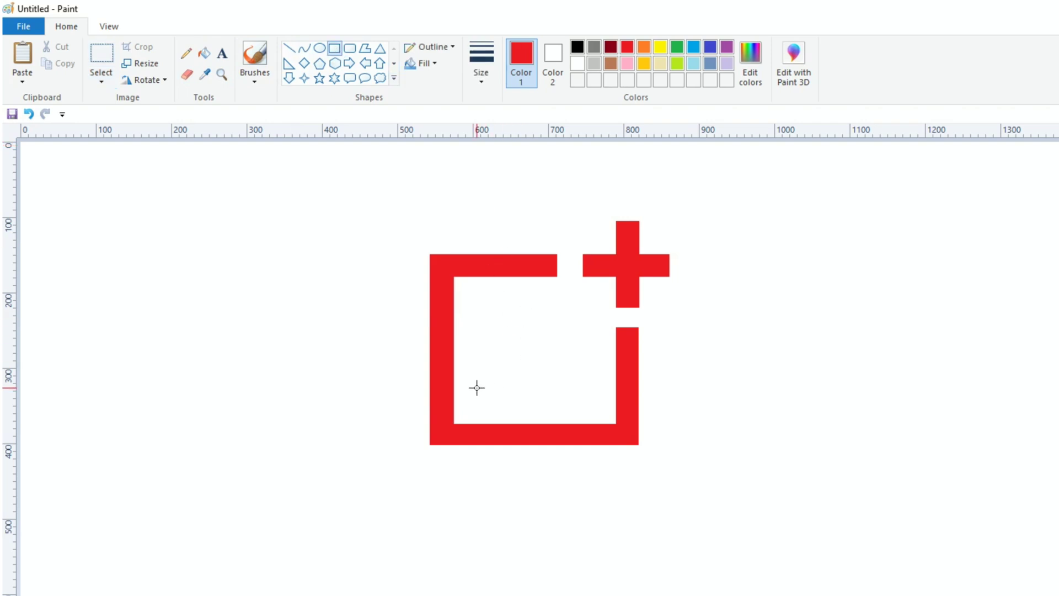
mouse_move(477, 388)
mouse_down()
mouse_move(589, 408)
mouse_move(571, 397)
mouse_up()
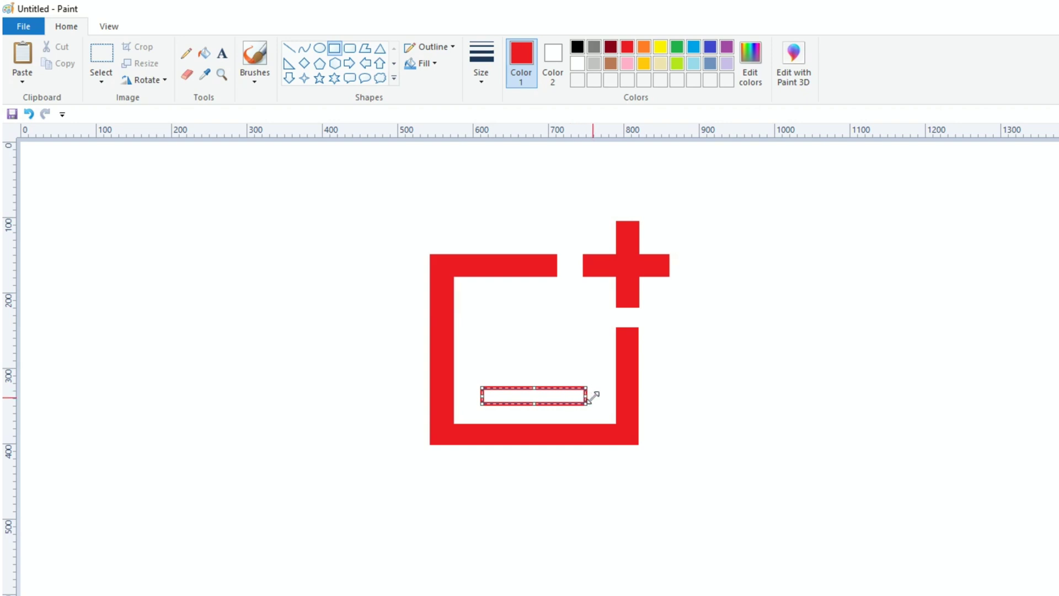
drag(597, 400, 578, 401)
key(Right)
key(Right)
click(667, 386)
click(204, 53)
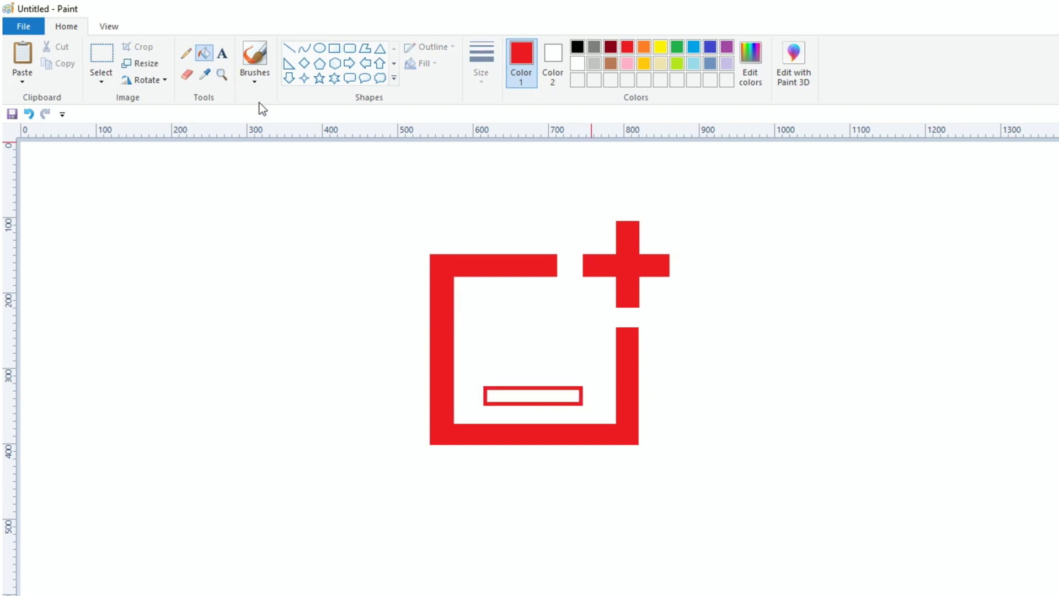
click(547, 395)
Draw a narrow upright red-outlined rectangle rising from the middle of the inner horizontal bar as the numeral 1's stem
click(334, 48)
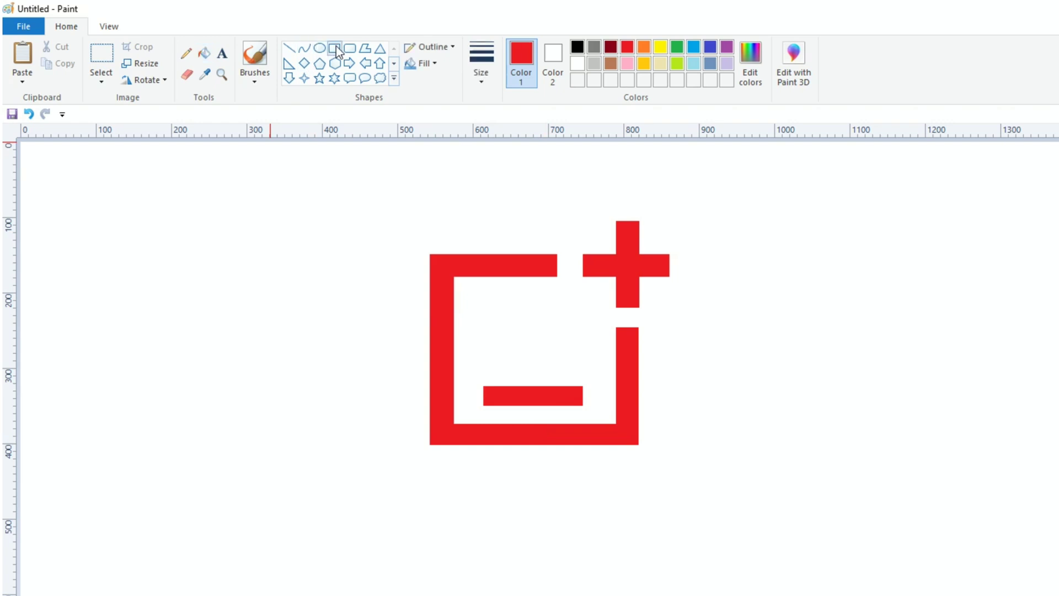
drag(525, 313, 542, 392)
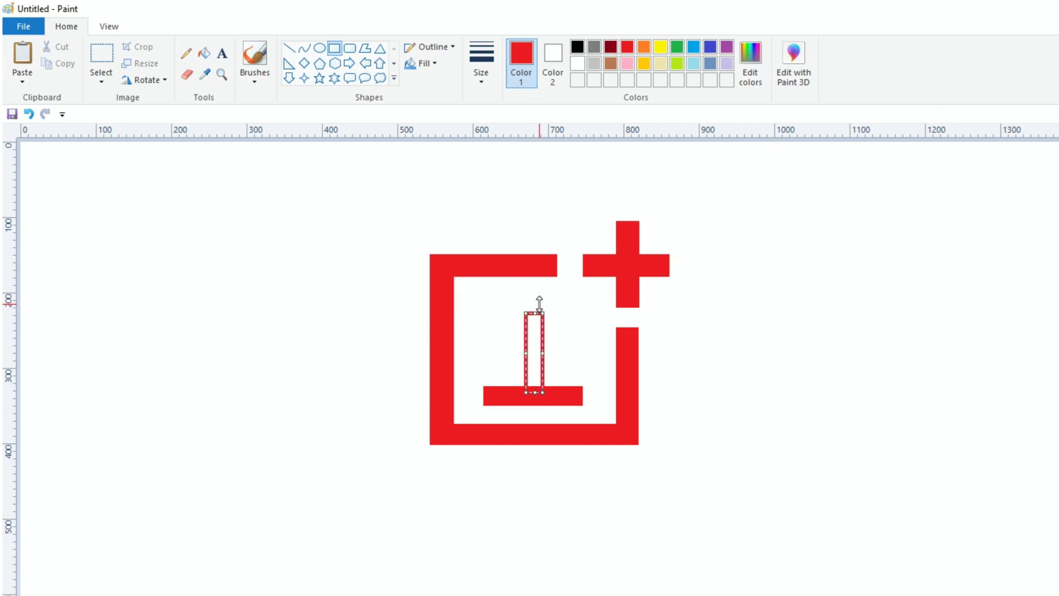
drag(539, 304, 540, 301)
click(494, 299)
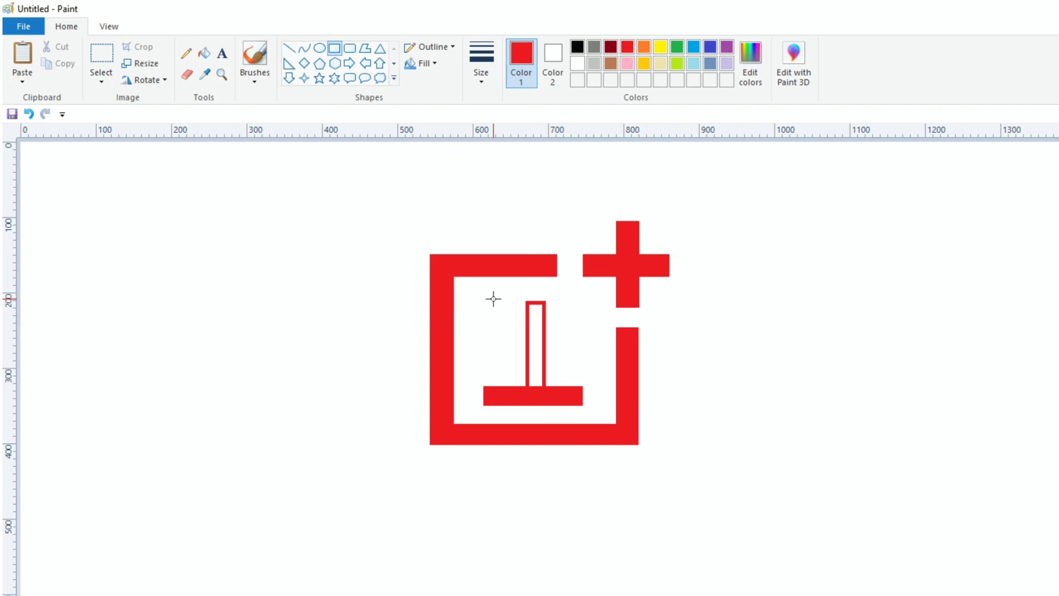
Draw a small horizontal rectangle left of the stem and move it up to the stem's top as the numeral's flag
drag(480, 364, 530, 385)
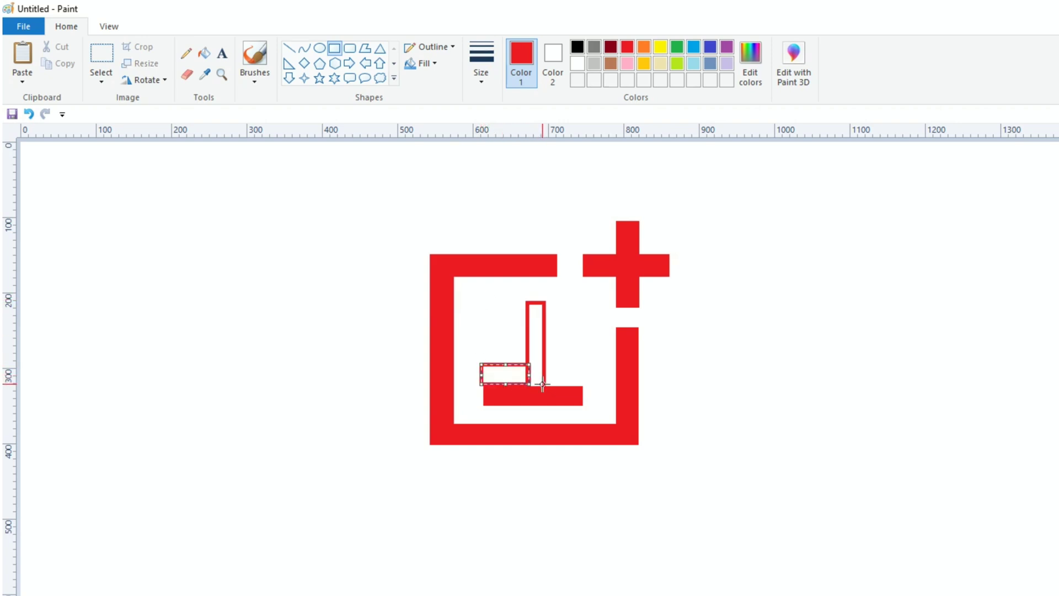
key(Up)
key(Up)
key(Up)
key(Up)
key(Up)
key(Up)
key(Up)
key(Up)
key(Up)
key(Up)
key(Up)
key(Up)
key(Up)
key(Up)
key(Up)
key(Up)
key(Up)
key(Up)
key(Up)
key(Right)
key(Right)
key(Right)
key(Up)
key(Up)
key(Up)
key(Up)
key(Up)
key(Up)
key(Up)
key(Up)
key(Up)
key(Up)
key(Up)
key(Up)
key(Up)
key(Up)
key(Up)
key(Up)
key(Up)
key(Up)
key(Up)
key(Up)
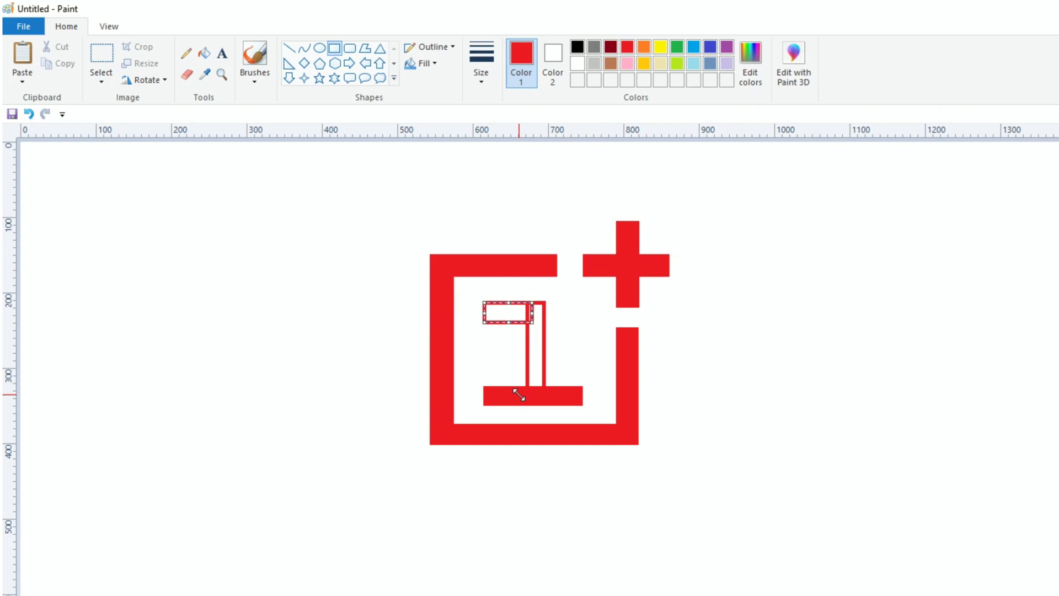
key(Right)
click(597, 347)
Fill the flag and stem outlines of the numeral 1 with red
click(205, 53)
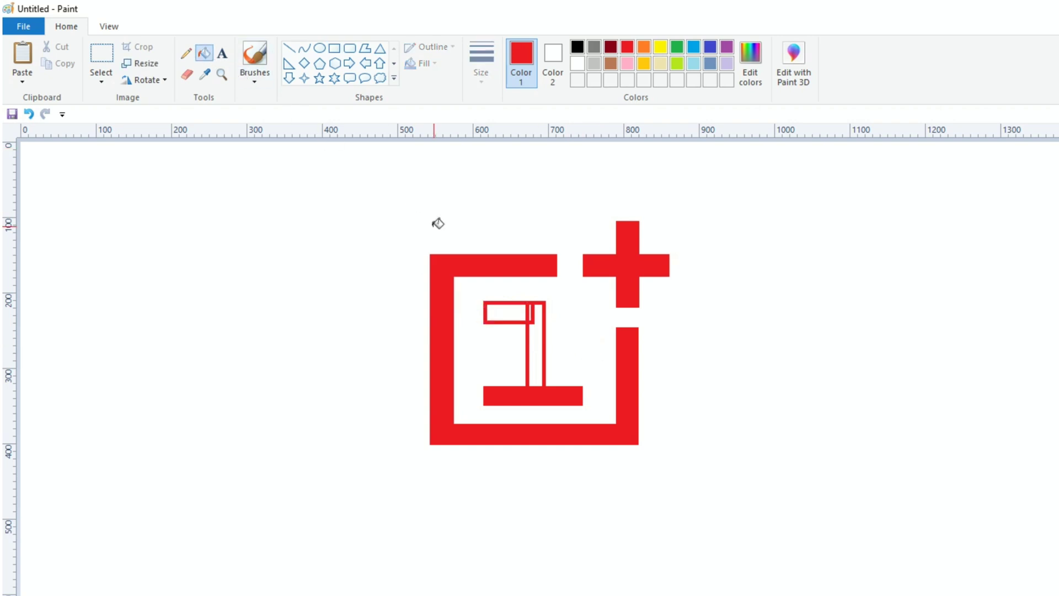
click(521, 312)
click(538, 313)
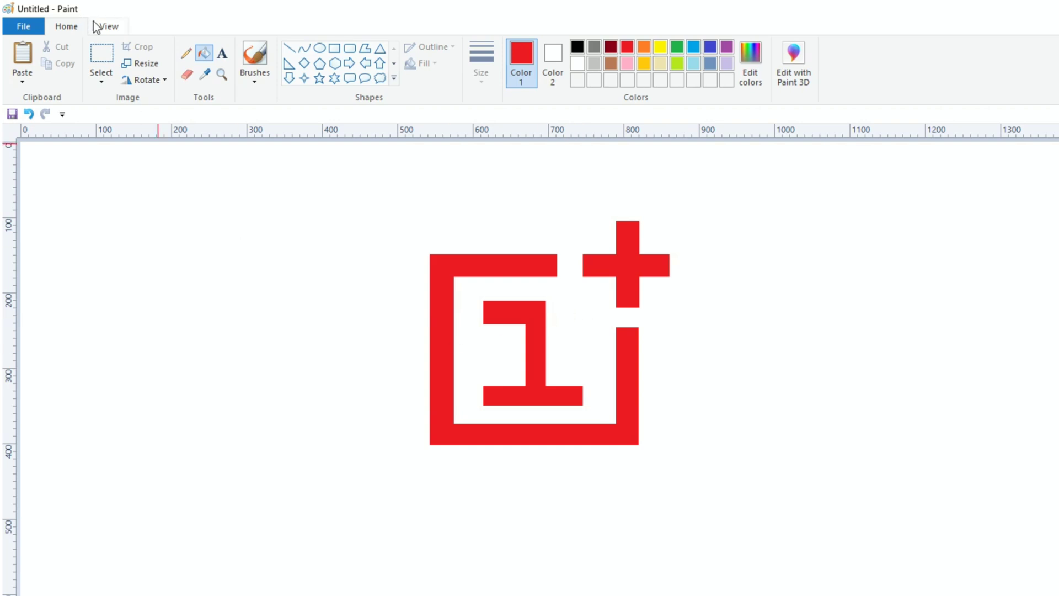
Shorten the flag of the numeral 1 slightly by selecting its left end and deleting it
click(102, 53)
drag(471, 290, 468, 312)
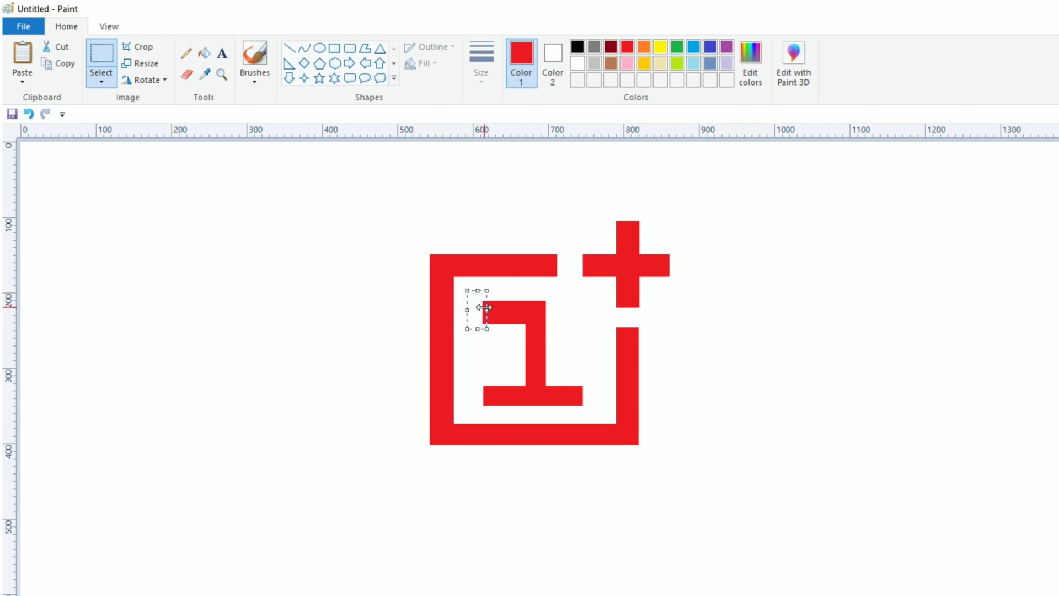
drag(468, 312, 461, 311)
right_click(475, 312)
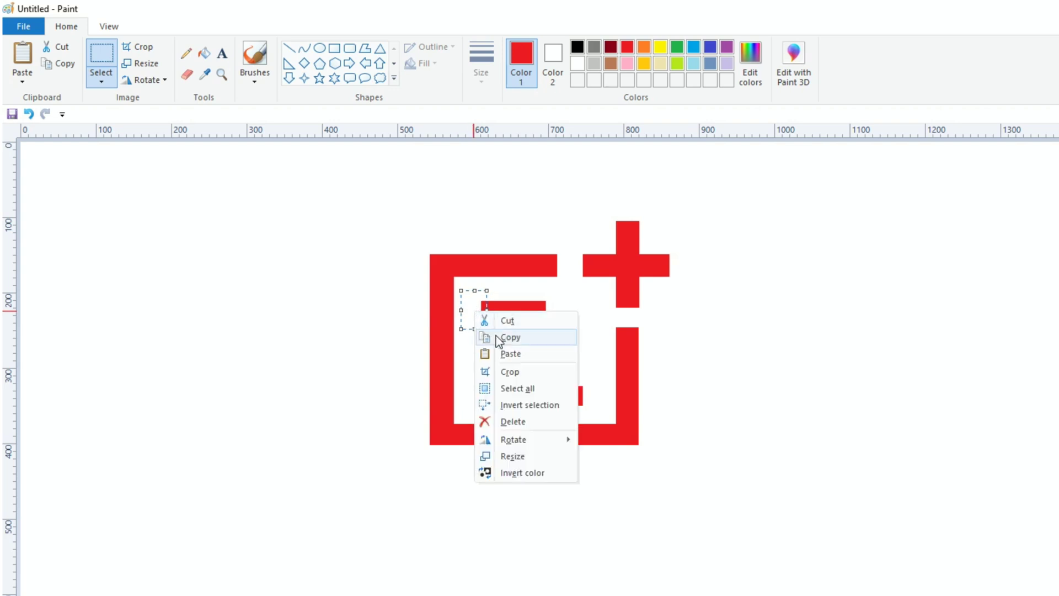
click(523, 426)
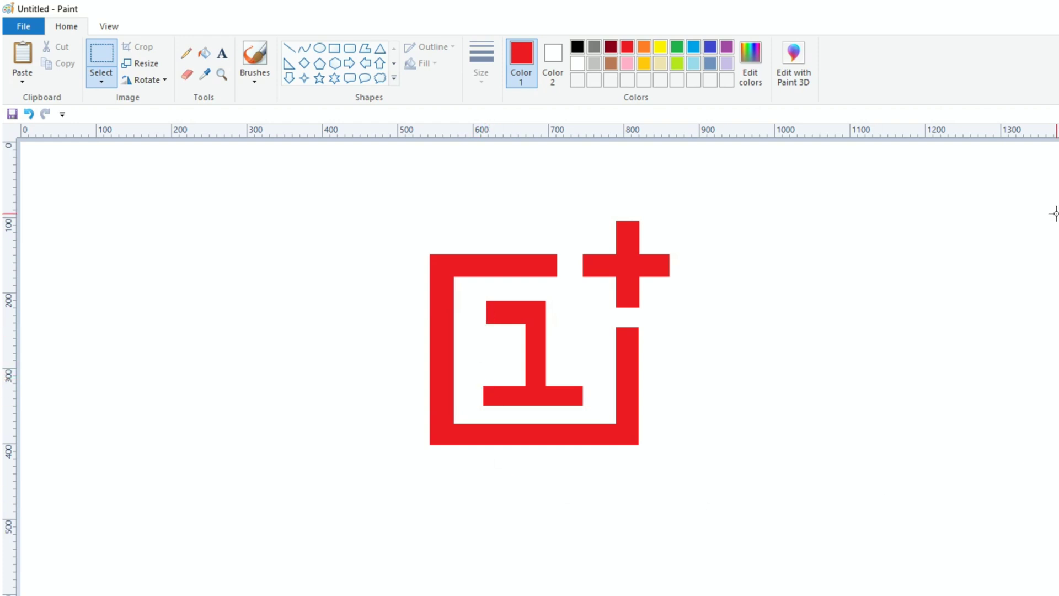
Add the red text "One Plus" in bold Rockwell 48, place it directly beneath the square frame, and commit it
click(223, 55)
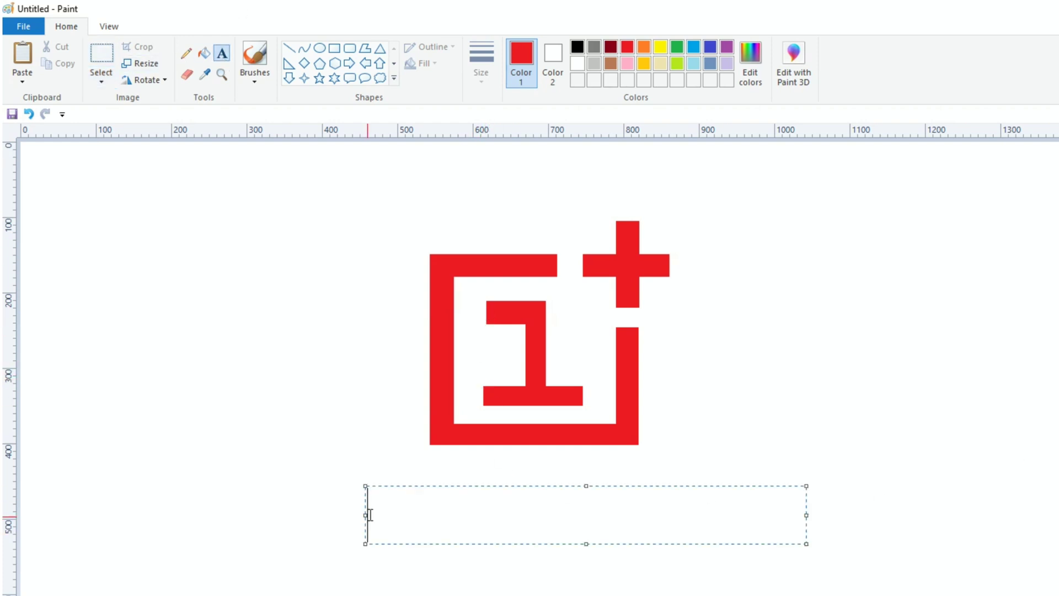
click(367, 516)
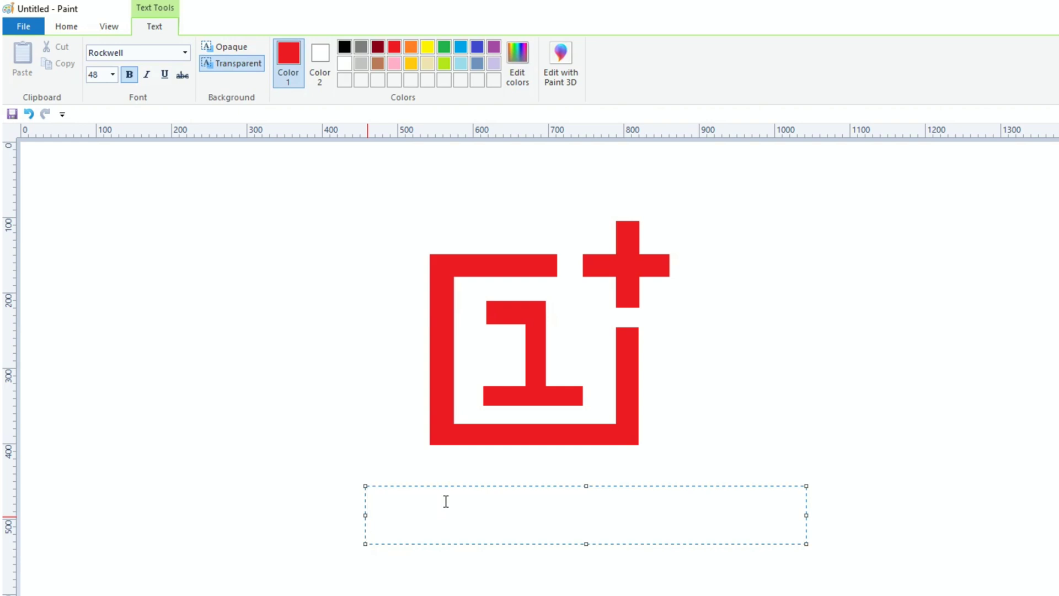
text(One)
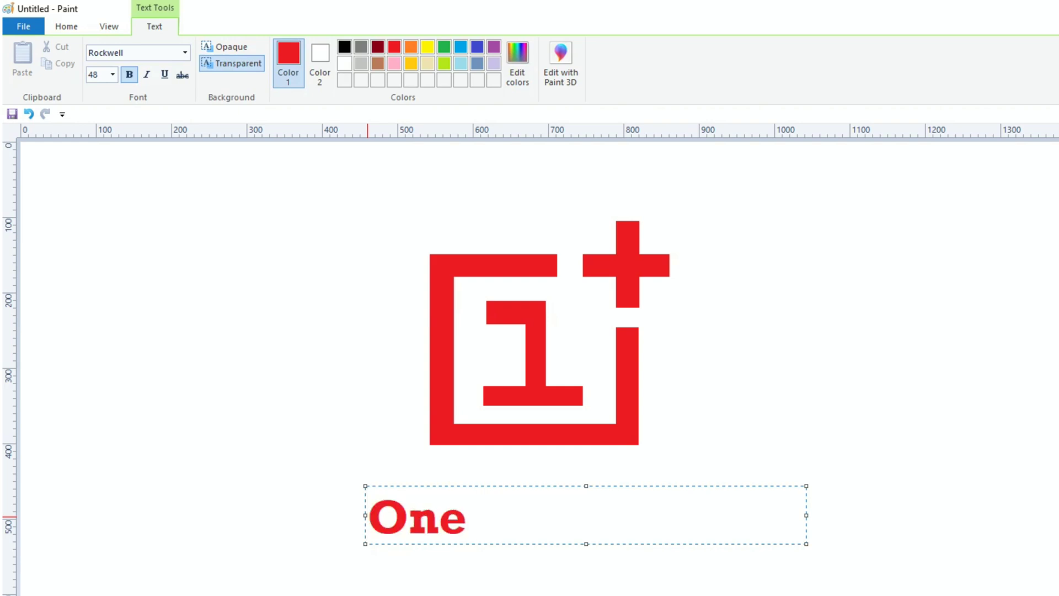
text( Plus)
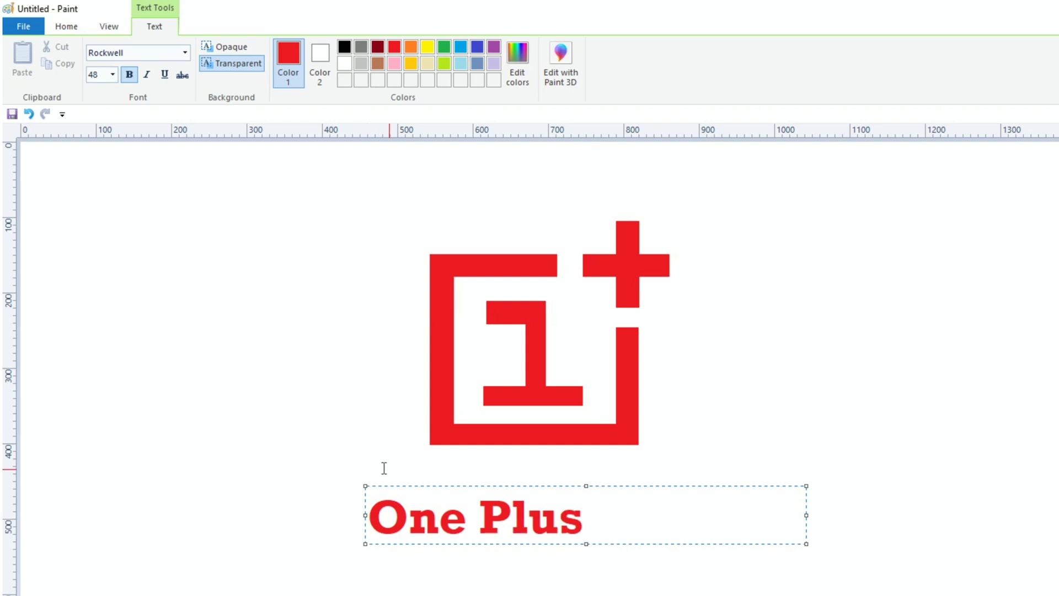
drag(604, 486, 662, 440)
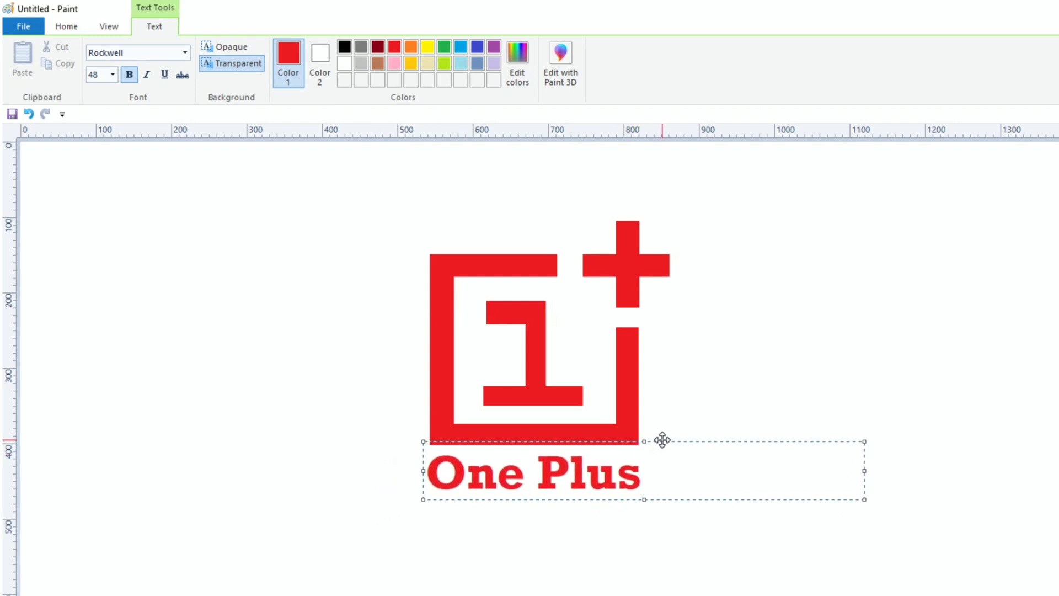
click(750, 414)
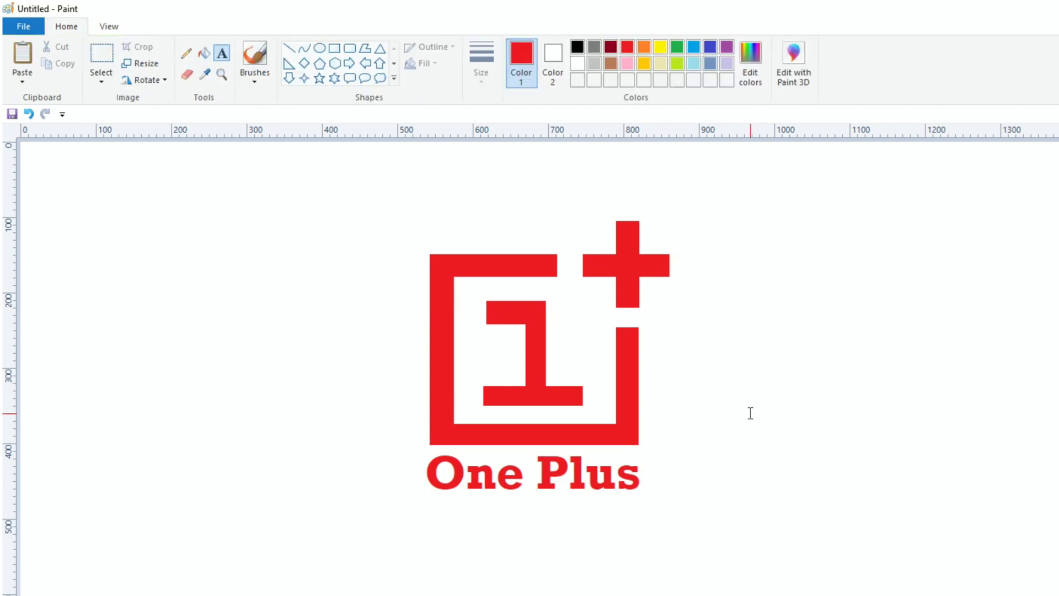